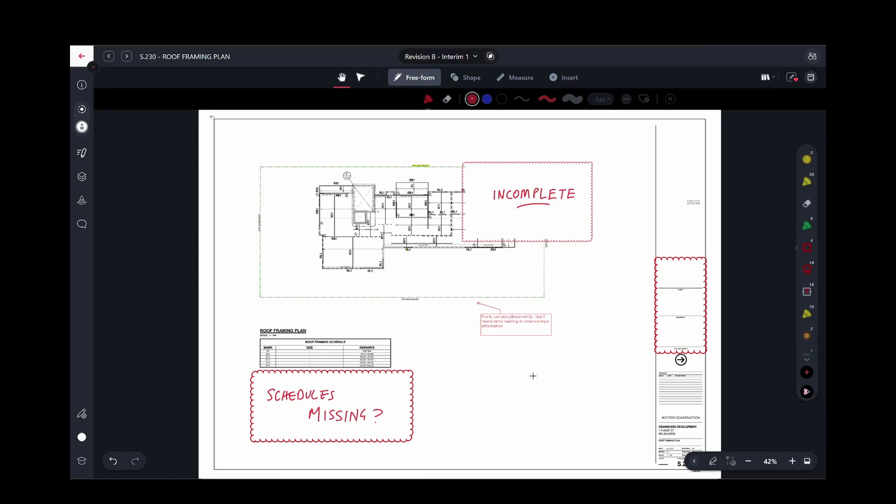
Select the red callout to see who authored it, then deselect it.
left_click(532, 336)
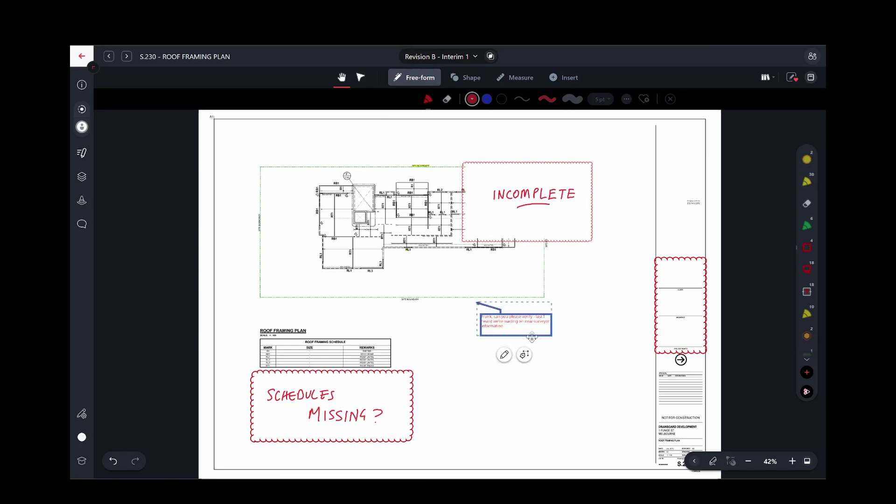
left_click(579, 363)
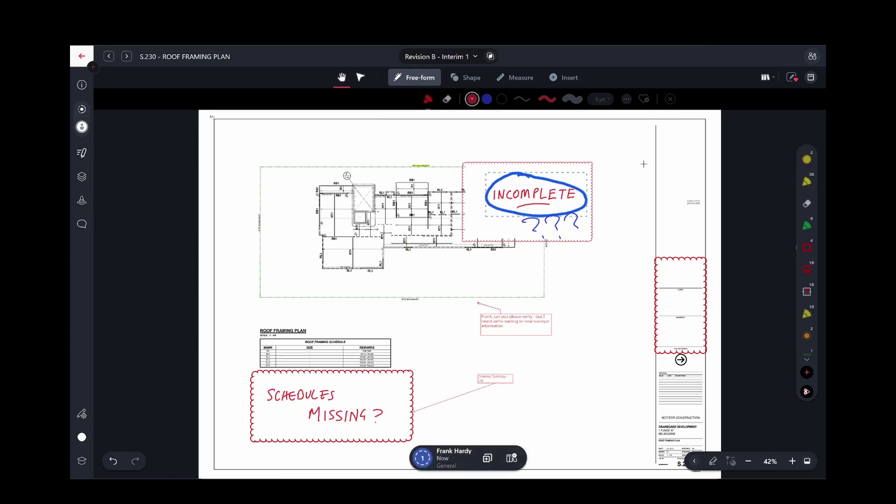
left_click(813, 57)
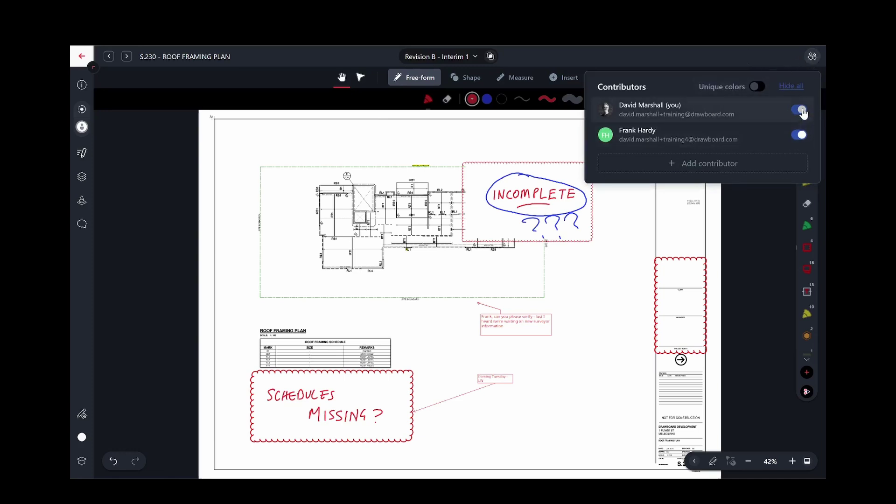
left_click(800, 110)
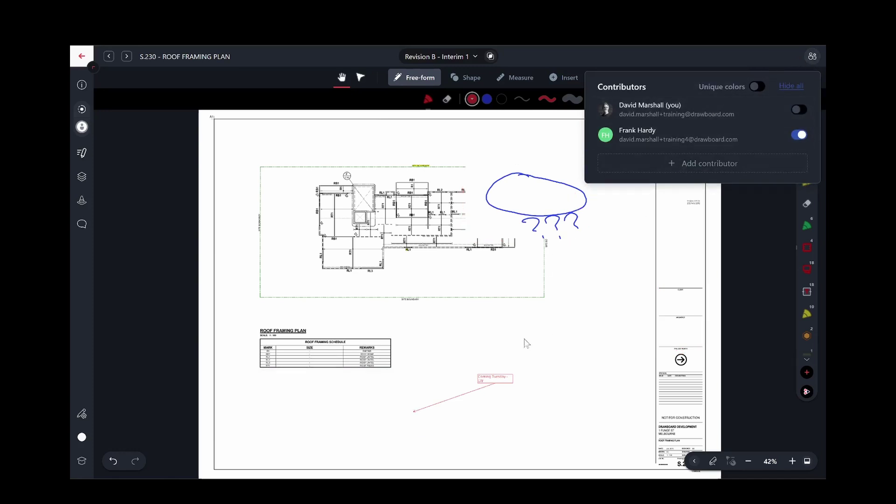
left_click(798, 112)
left_click(758, 87)
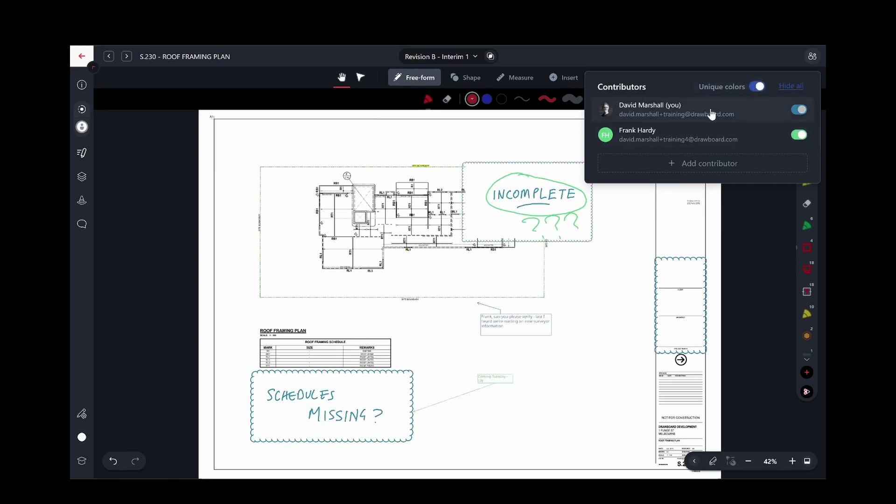
left_click(758, 87)
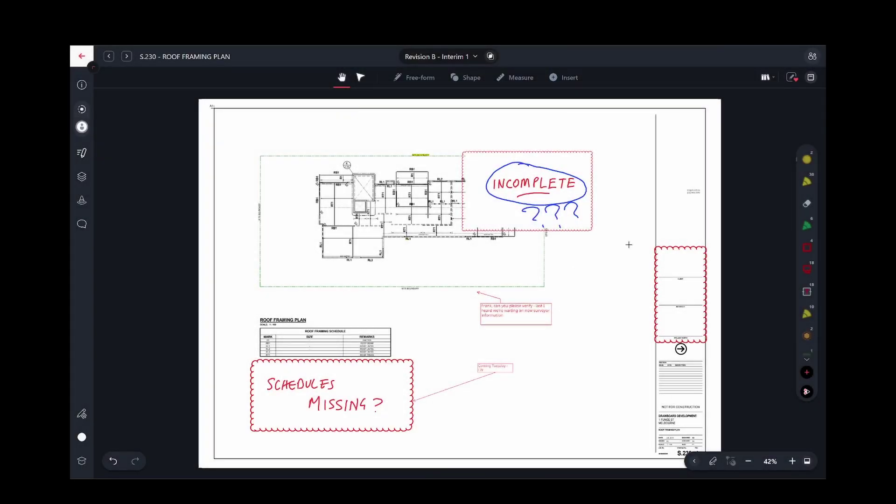
left_click(807, 159)
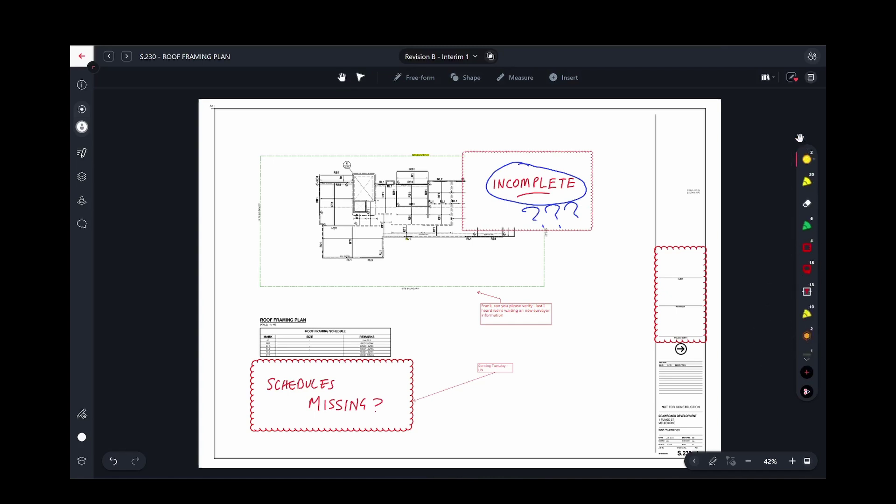
Browse the measurement, shape and insert tools in the new-tool chooser, then close it.
left_click(807, 374)
left_click(567, 191)
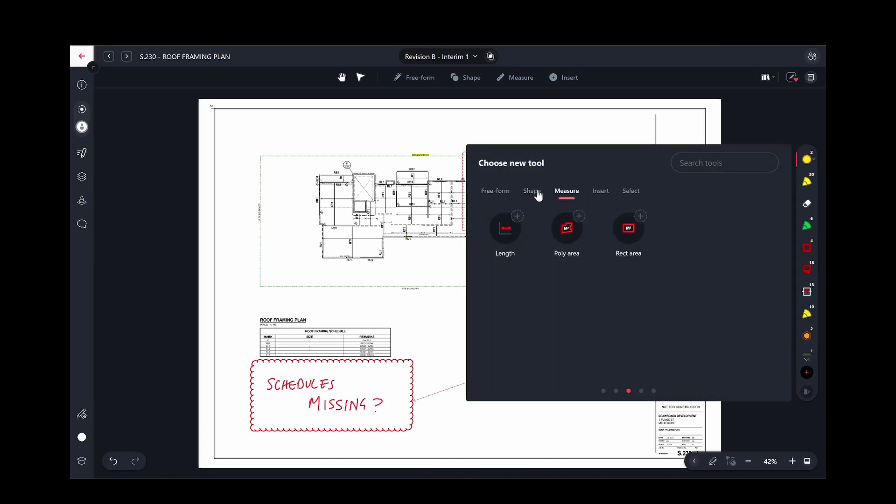
left_click(538, 195)
left_click(600, 193)
left_click(765, 127)
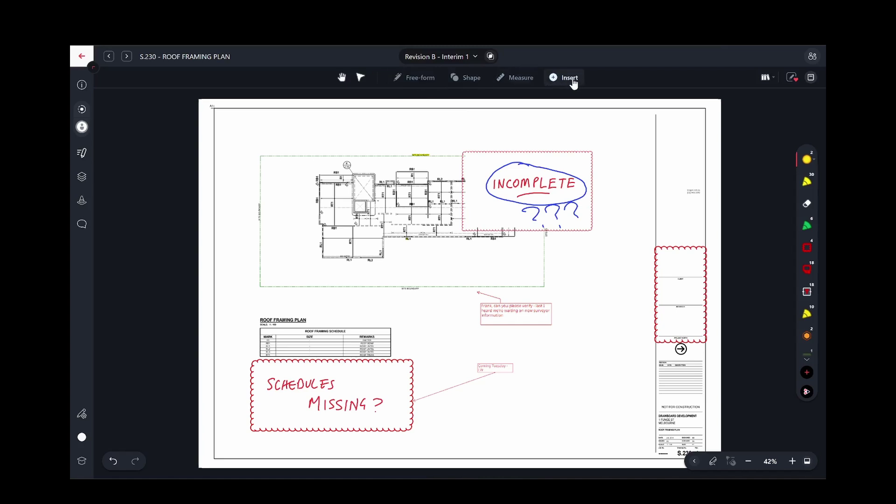
Cycle through the Free-form, Shape and Measure toolbars, ending on Insert.
left_click(415, 84)
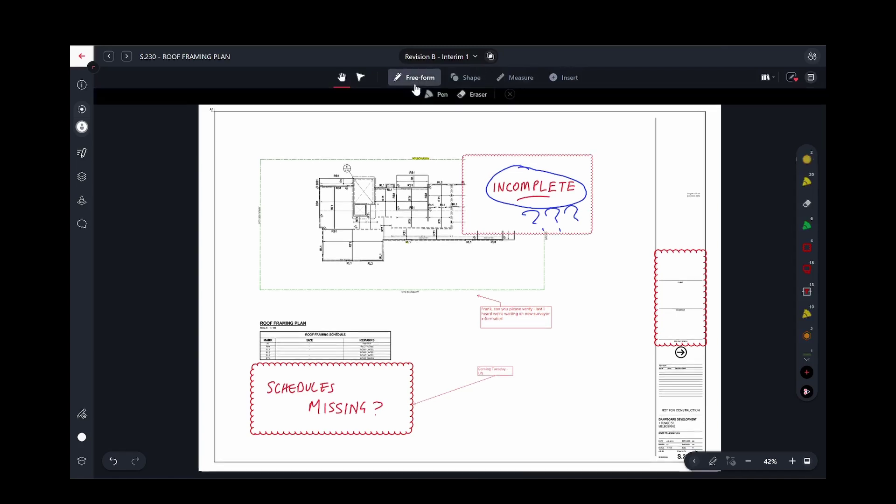
left_click(467, 77)
left_click(534, 81)
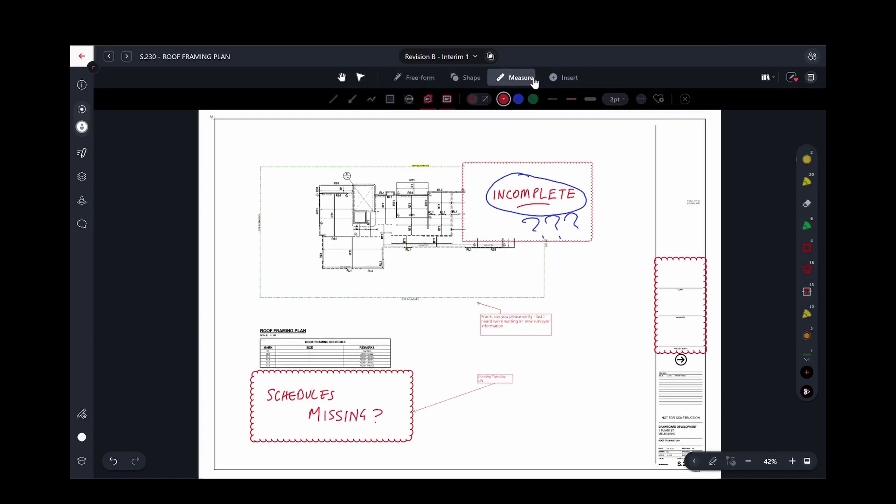
left_click(566, 80)
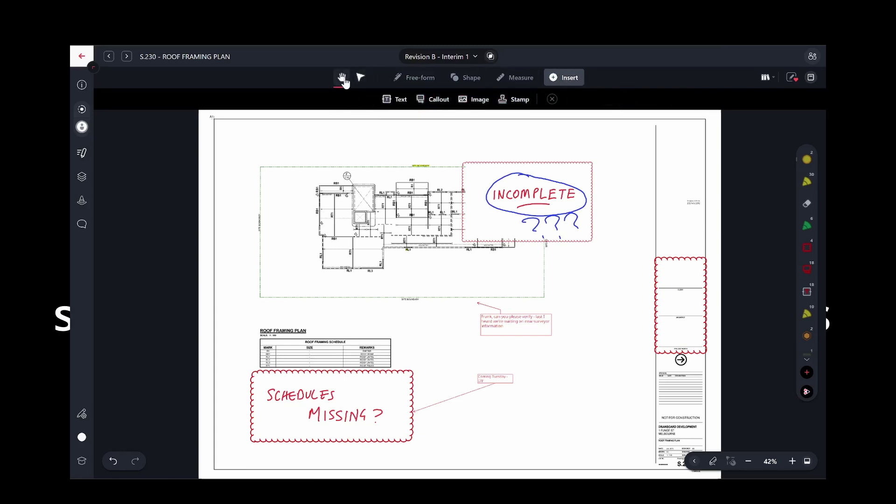
Drag the first red stamp from the Personal markup library onto the left of the plan.
left_click(766, 78)
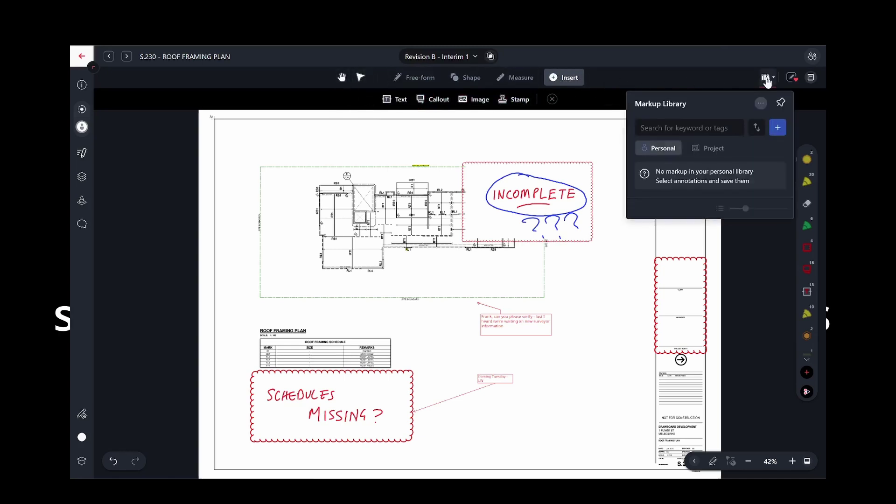
left_click(660, 154)
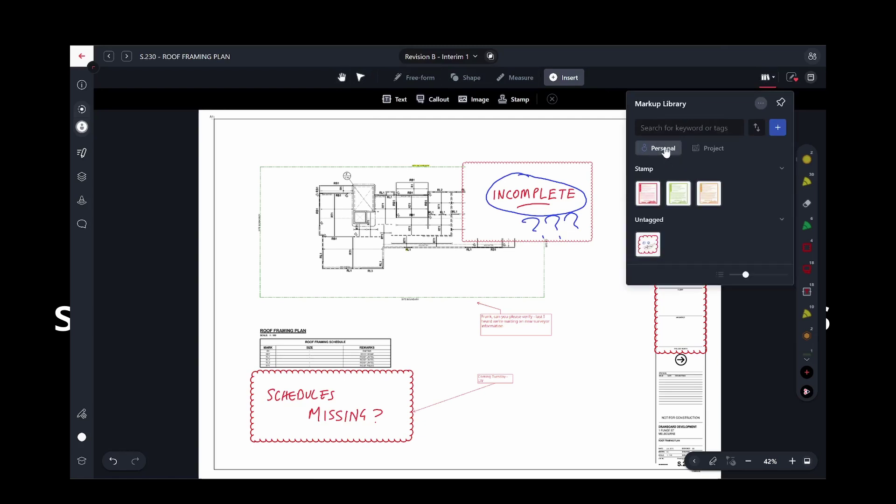
left_click(712, 153)
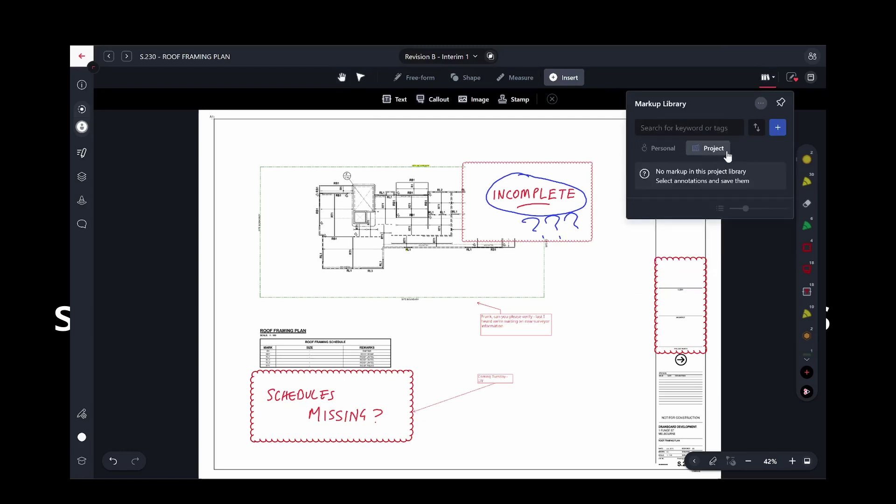
left_click(665, 150)
mouse_move(648, 193)
left_mouse_down()
mouse_move(273, 235)
mouse_move(286, 237)
left_mouse_up()
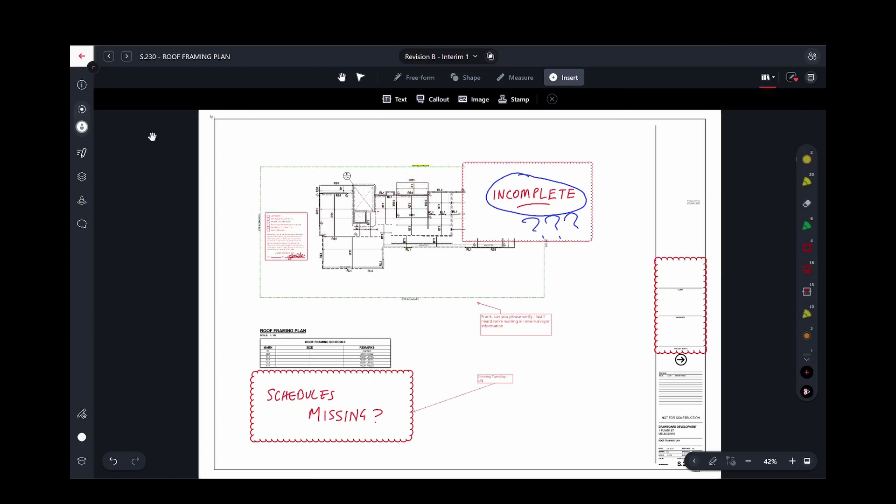
Create a new annotation layer named 'Structural team'.
left_click(82, 180)
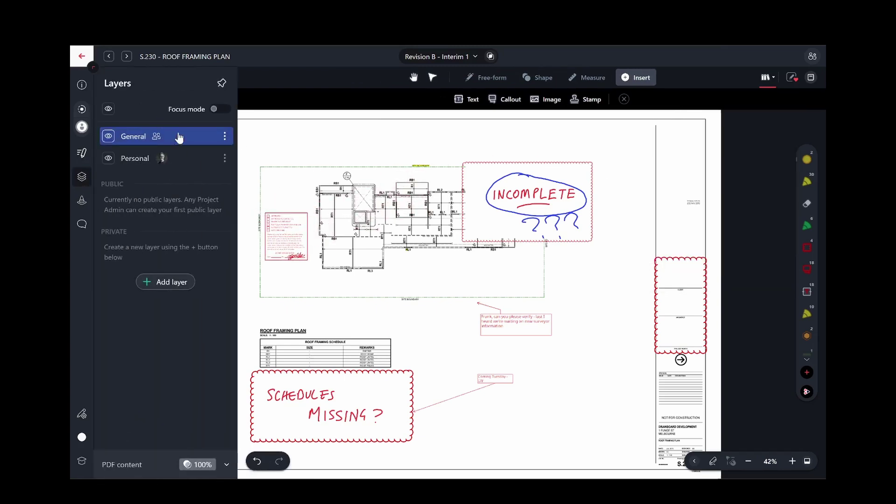
left_click(163, 285)
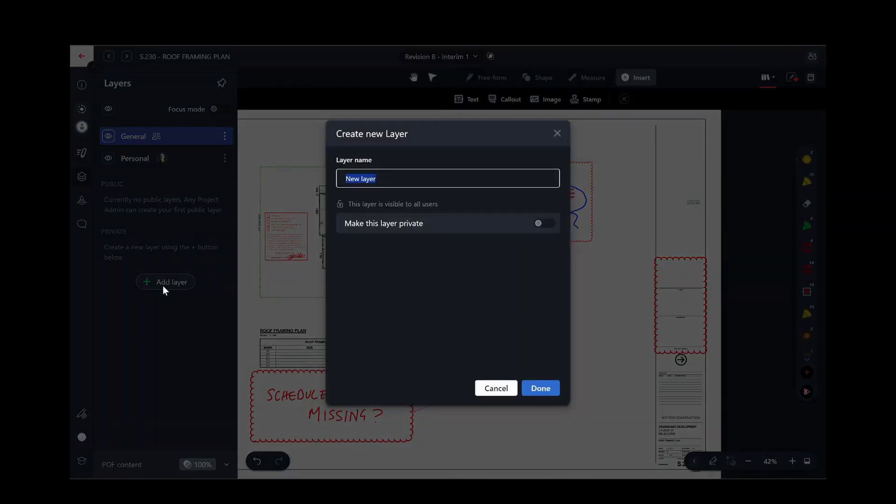
type("Structural team")
left_click(537, 389)
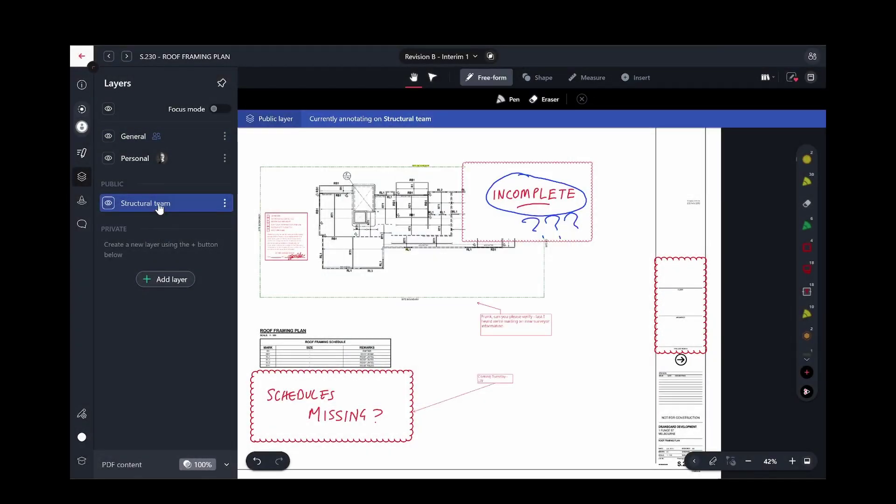
Make the Structural team layer private, granting access to two teammates.
left_click(224, 205)
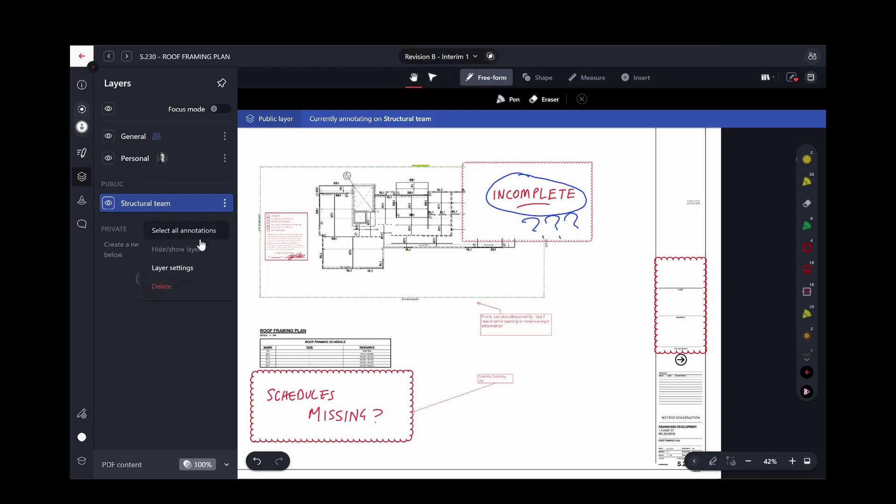
left_click(185, 273)
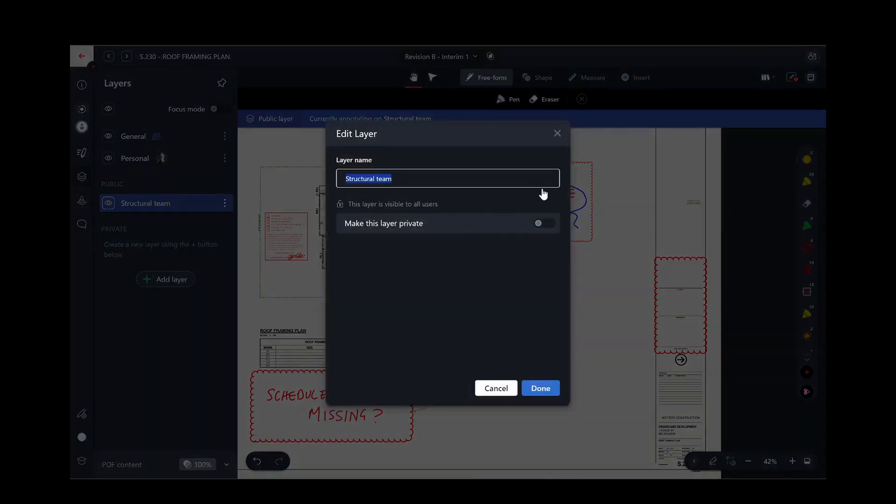
left_click(541, 224)
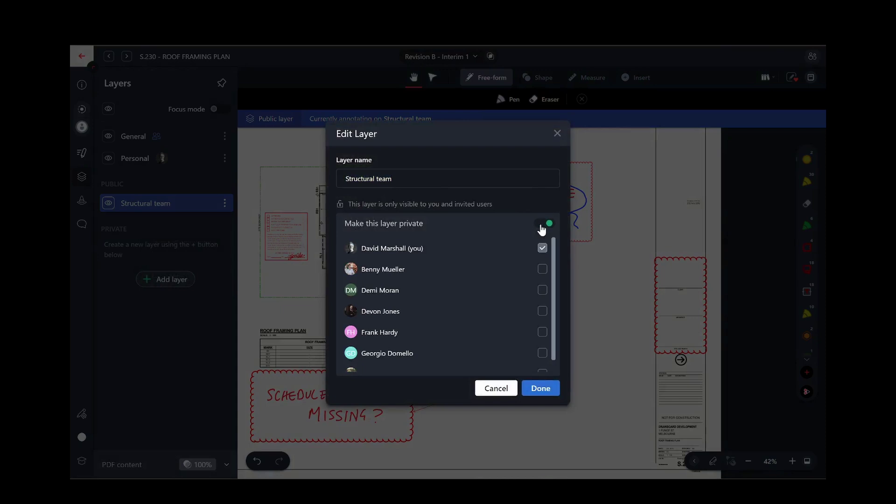
left_click(543, 269)
left_click(542, 311)
scroll(533, 323, "down", 1)
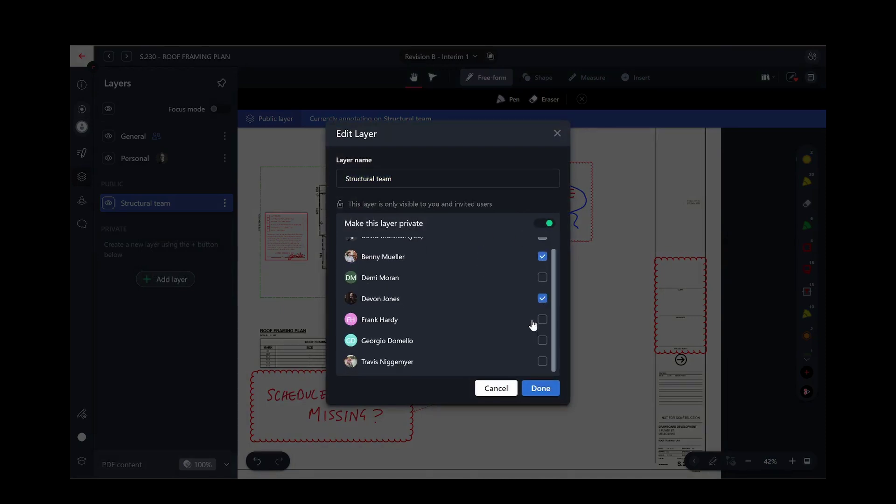
left_click(541, 388)
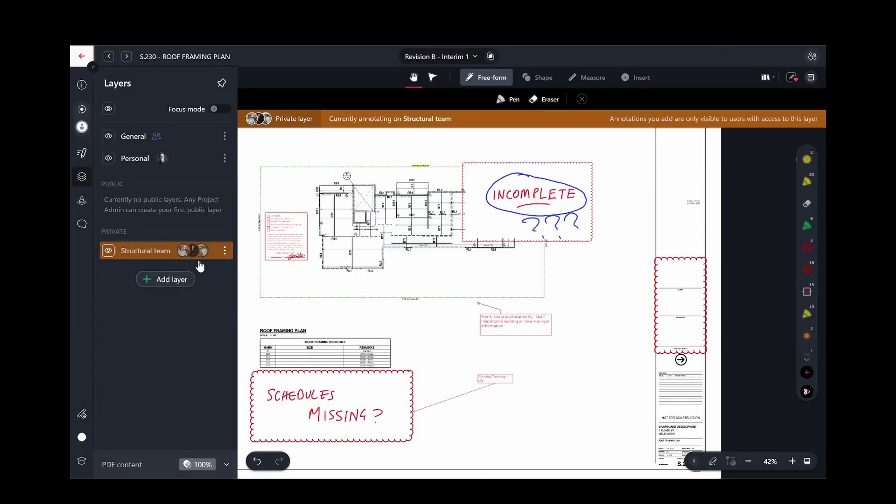
Add a new public layer named 'Approved'.
left_click(163, 281)
type("Appro")
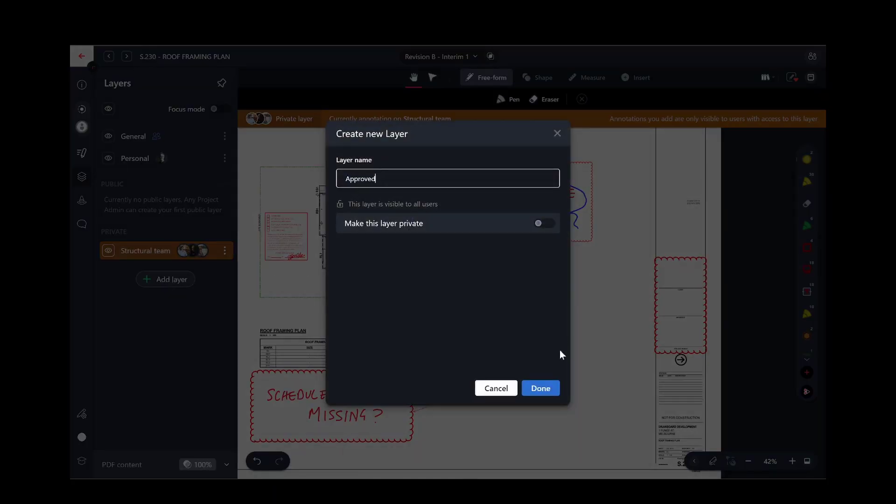
type("ved")
left_click(543, 387)
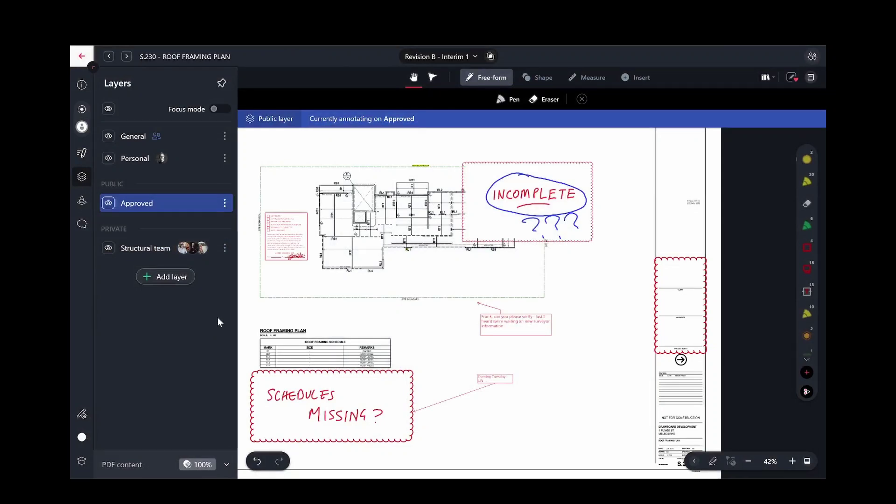
Switch the sheet to Revision A and overlay it against B - Interim 1.
left_click(81, 176)
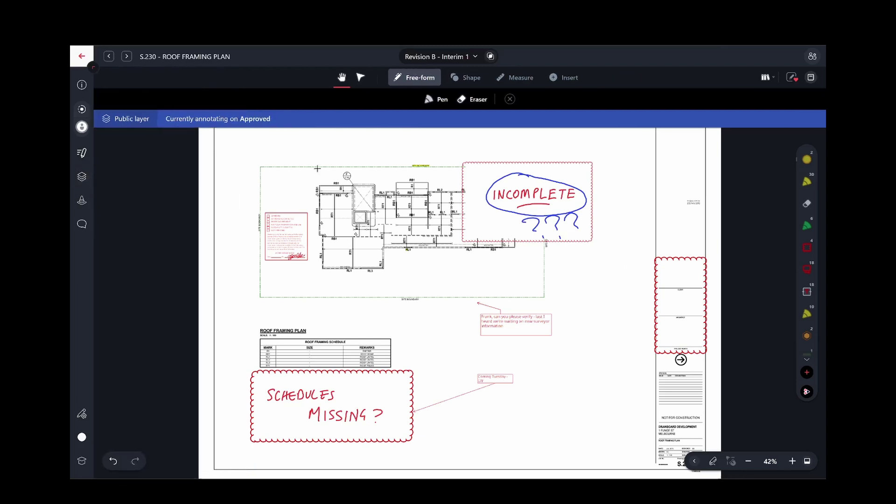
left_click(476, 57)
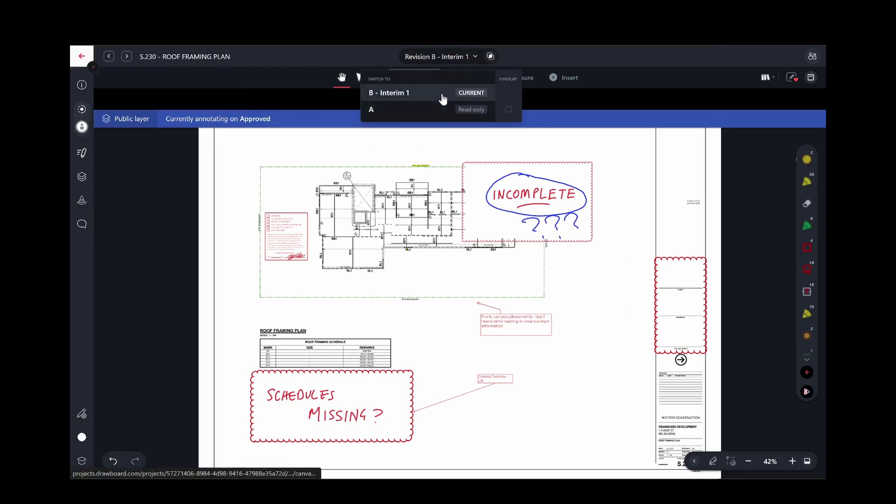
left_click(440, 114)
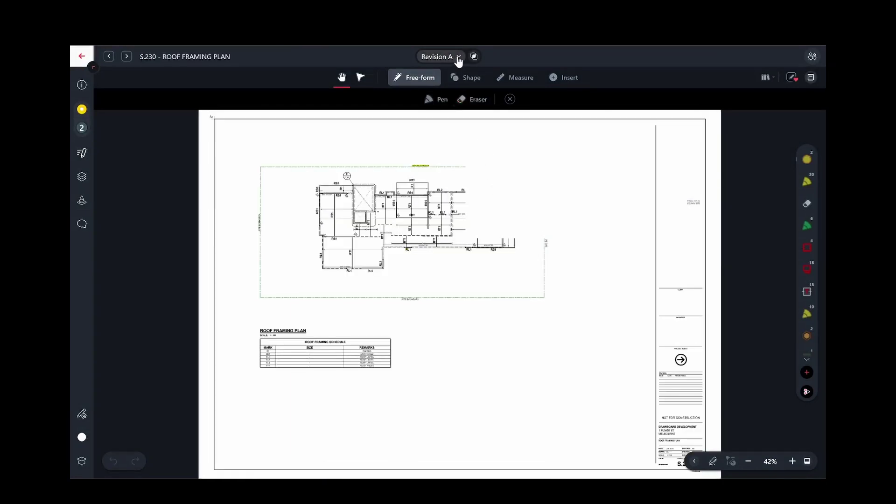
left_click(458, 57)
left_click(469, 92)
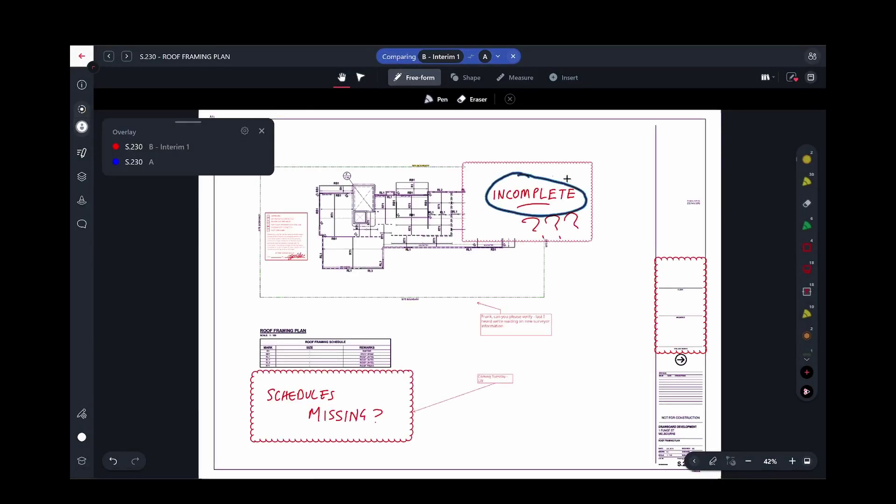
Exit the revision overlay and open issue #1, Complete schedules, from the Issues panel.
left_click(262, 132)
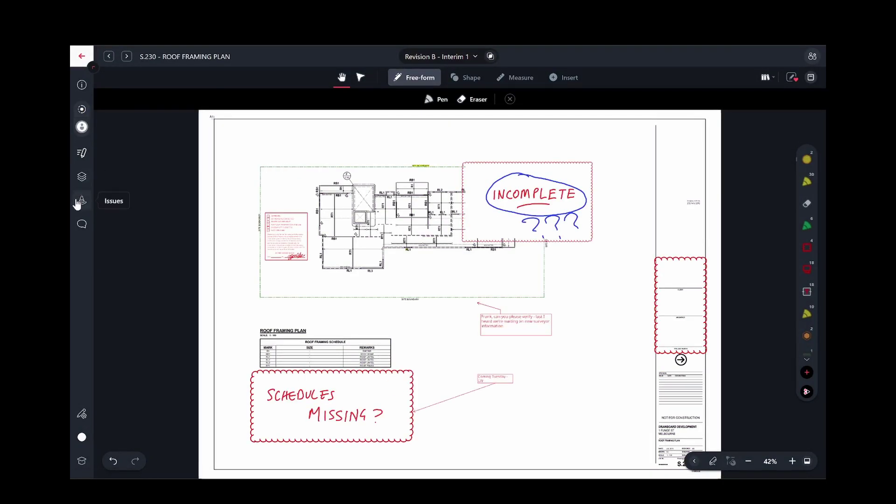
left_click(86, 204)
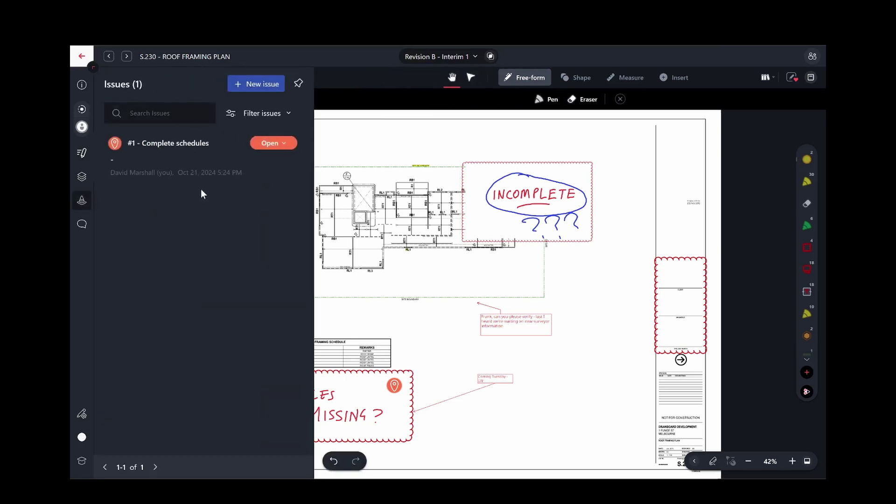
left_click(200, 142)
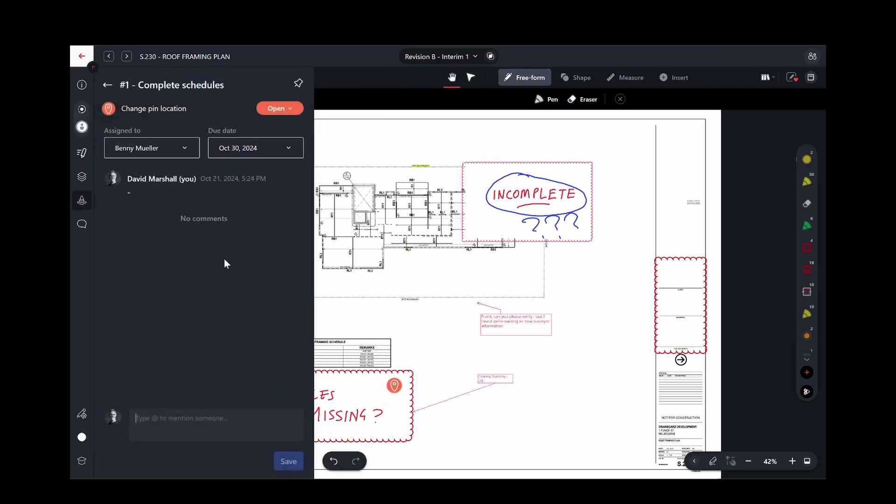
left_click(107, 86)
Close the Issues panel and set sheet S.230's status to Reviewed.
left_click(364, 116)
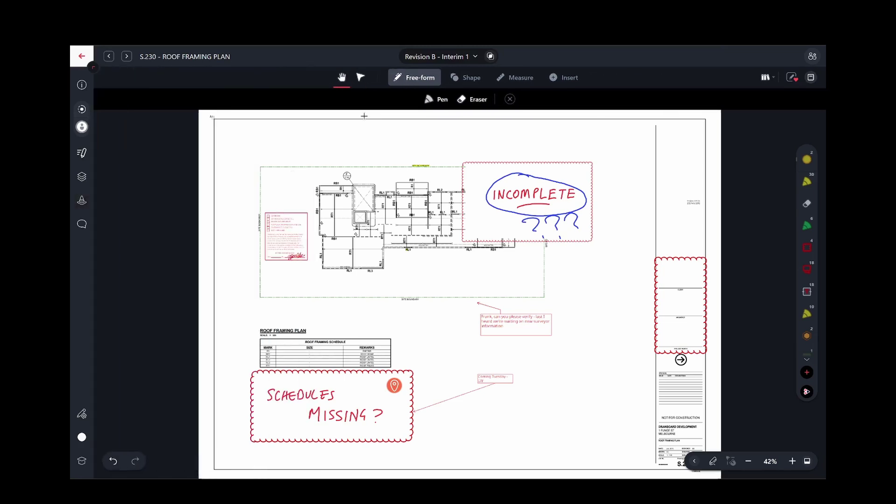
left_click(81, 126)
left_click(138, 152)
Place the green review stamp from the Markup Library beside the title block and zoom in.
left_click(766, 78)
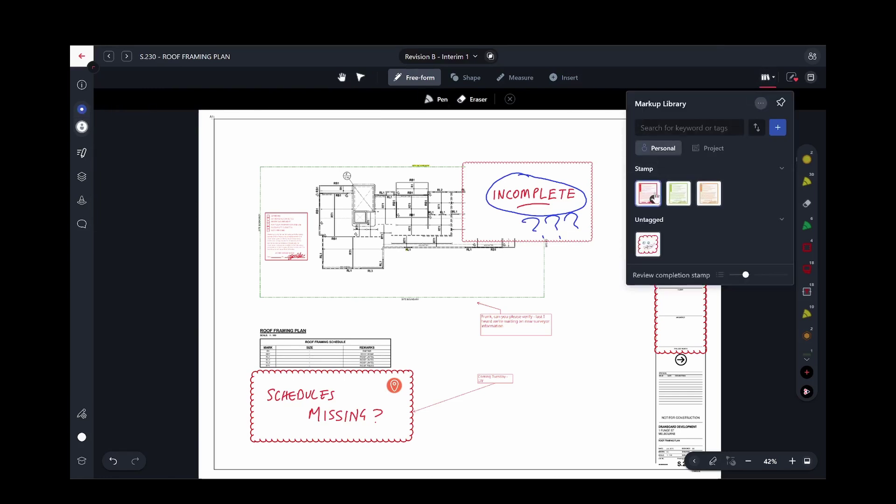
left_click(677, 193)
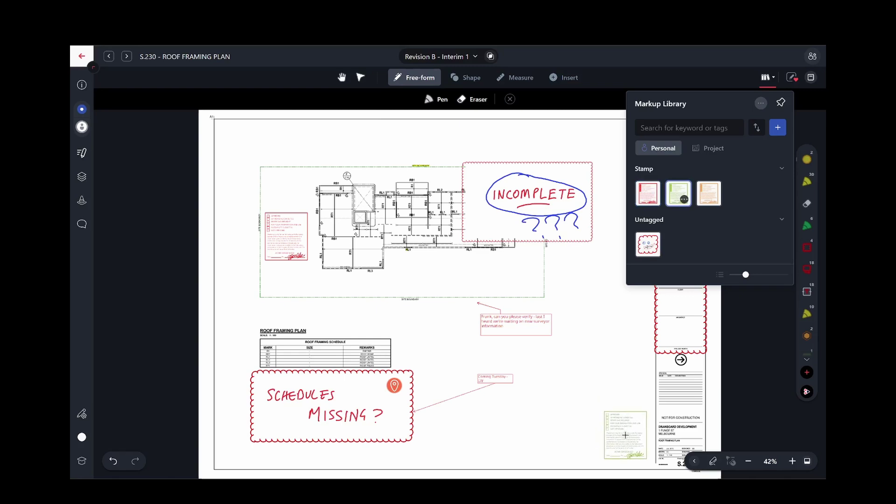
scroll(625, 436, "up", 3)
scroll(625, 435, "up", 5)
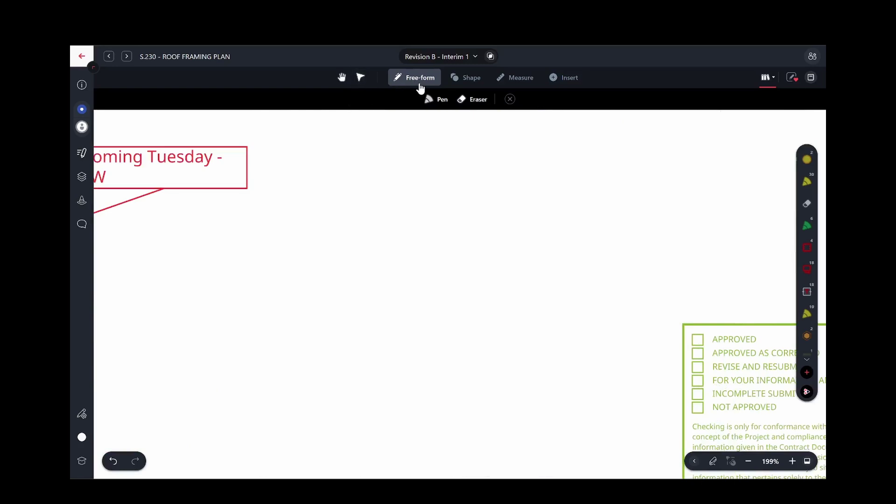
Tick the stamp's APPROVED box with a red Free-form Pen mark.
left_click(436, 99)
mouse_move(700, 340)
left_mouse_down()
mouse_move(689, 341)
mouse_move(707, 336)
left_mouse_up()
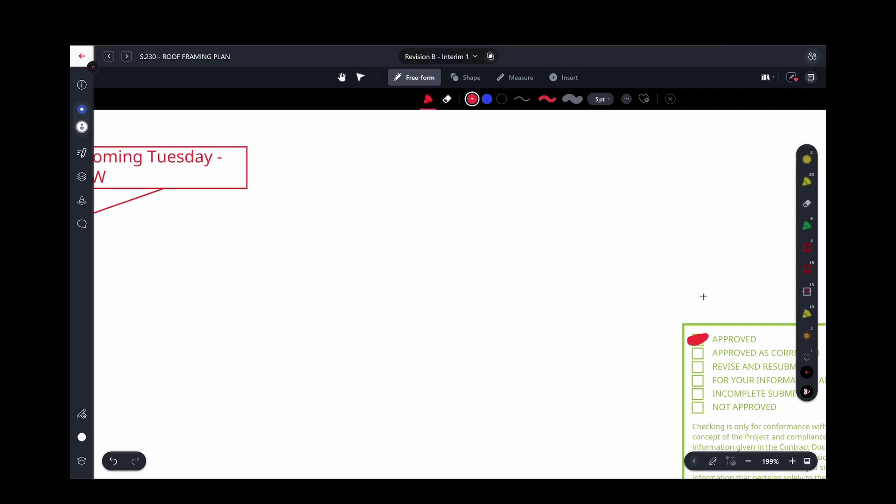
scroll(704, 297, "down", 6)
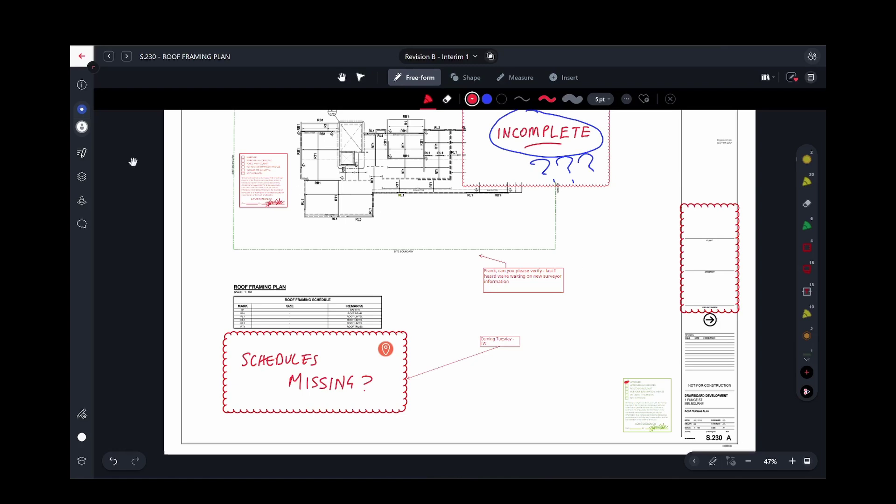
Switch on one colleague in the project user list.
left_click(82, 130)
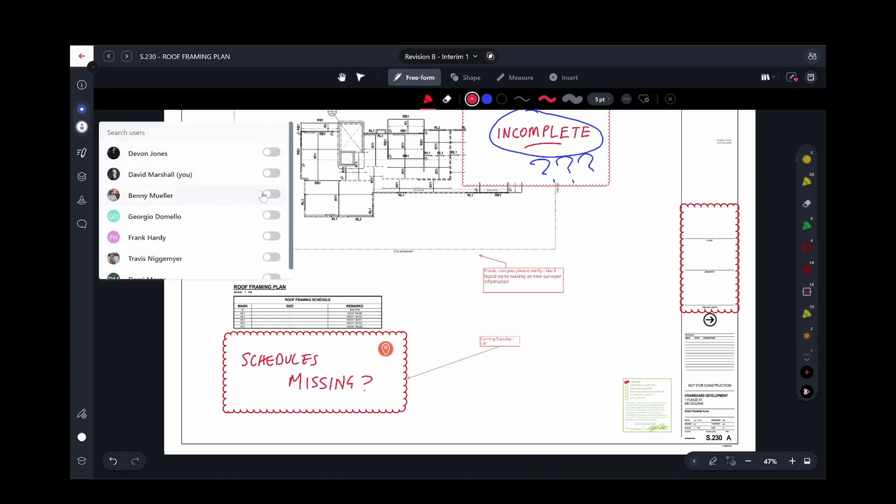
left_click(269, 194)
left_click(82, 224)
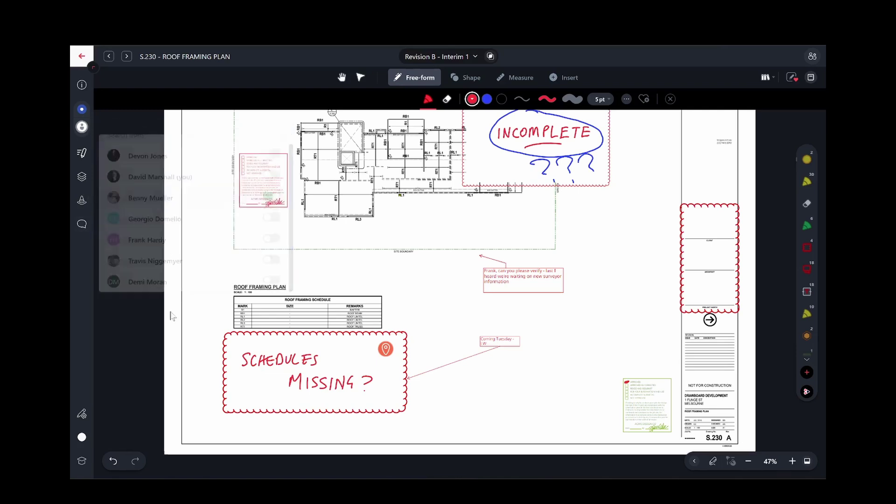
Post the comment 'could you please cast your eyes over this' mentioning a colleague, then open Central Metro Partnership.
left_click(83, 228)
type("@be")
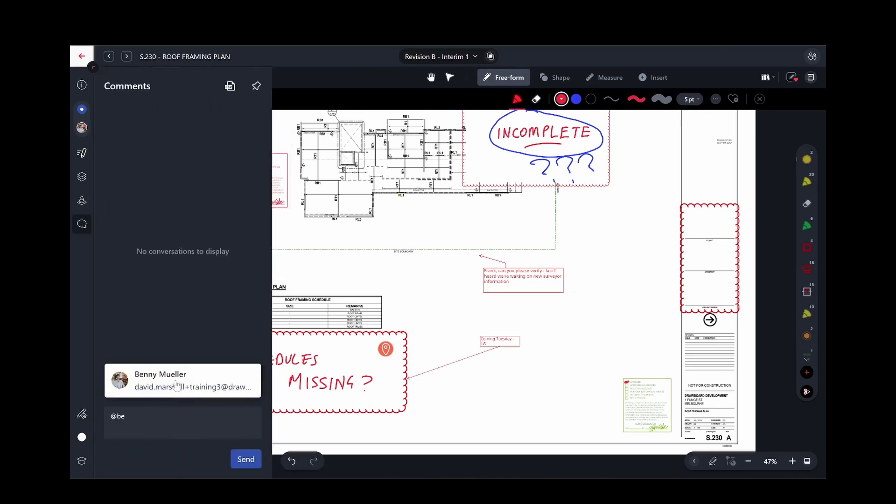
left_click(178, 388)
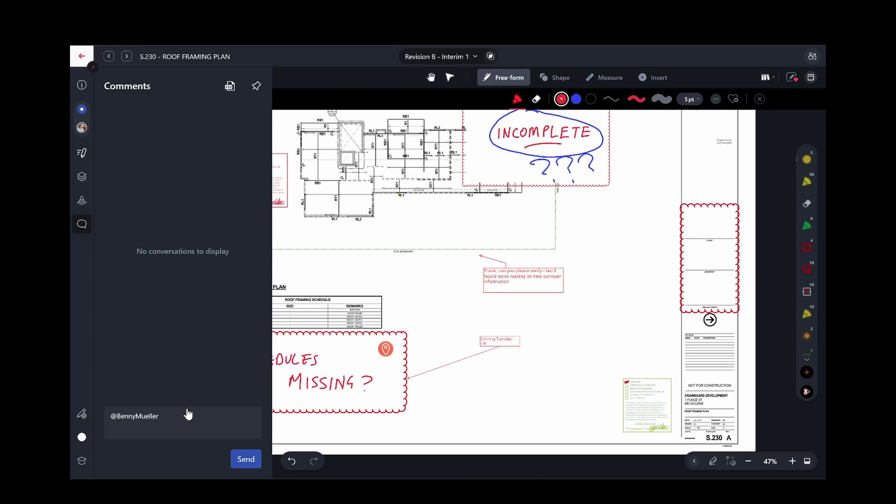
type("could you please cast your eyes over this?")
key("Return")
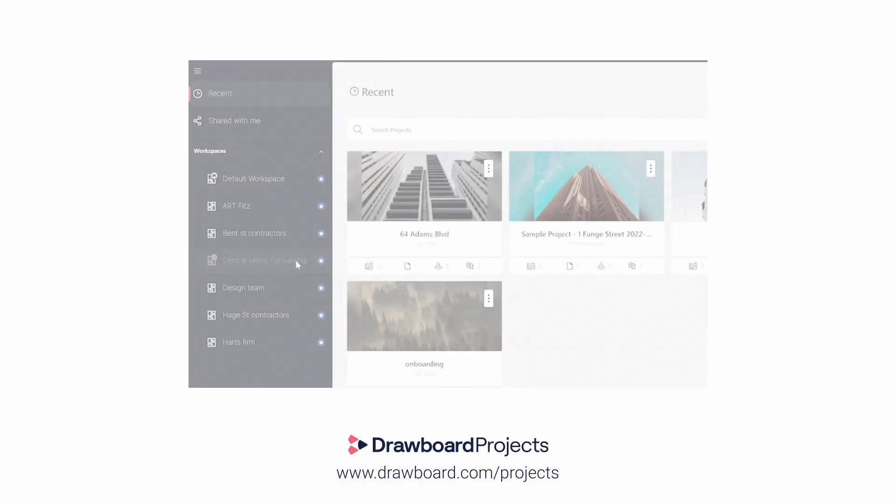
left_click(297, 264)
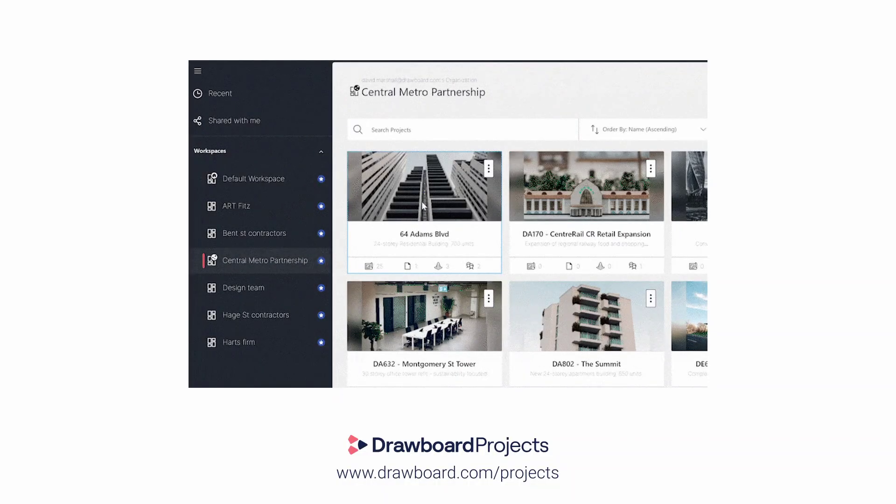